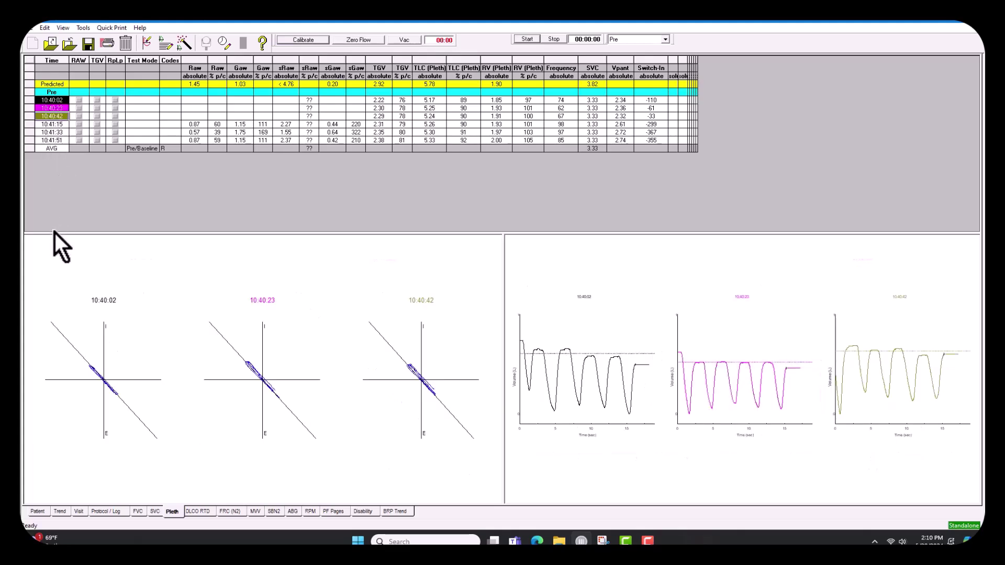
- Enlarge the 10:40:02 closed-shutter loop to a full-screen view, and mark that trial's TGV for inclusion
double_click(106, 389)
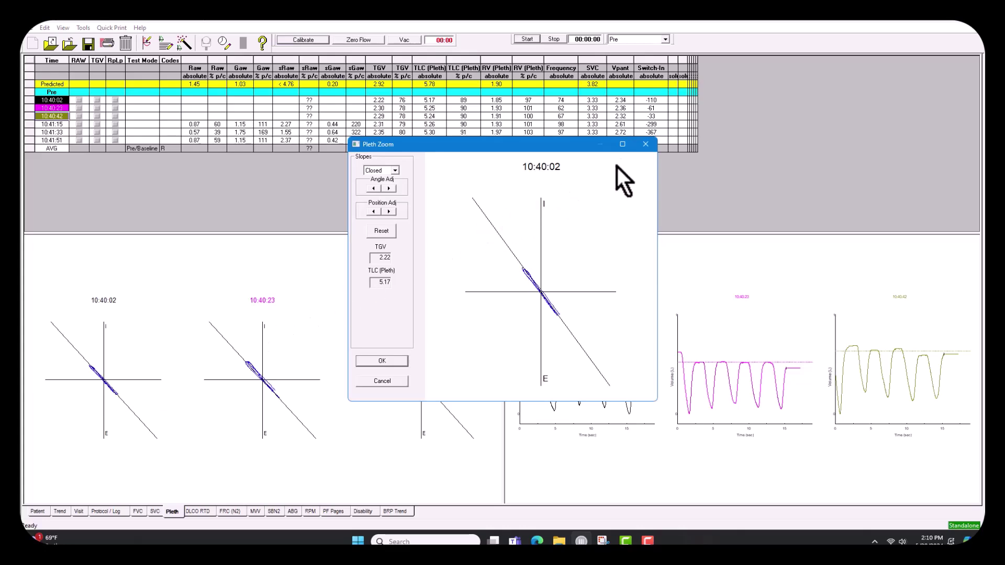
click(624, 145)
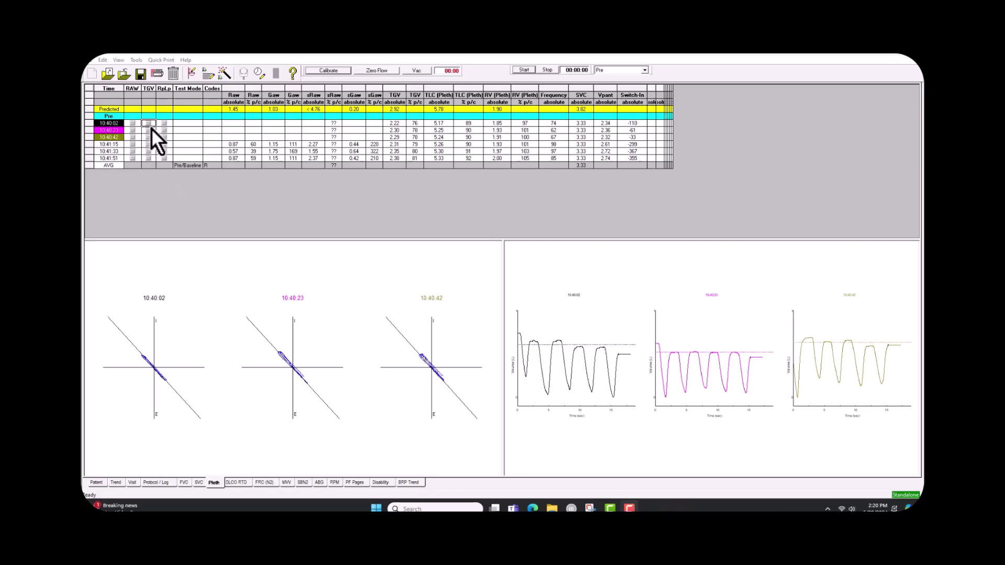
click(150, 126)
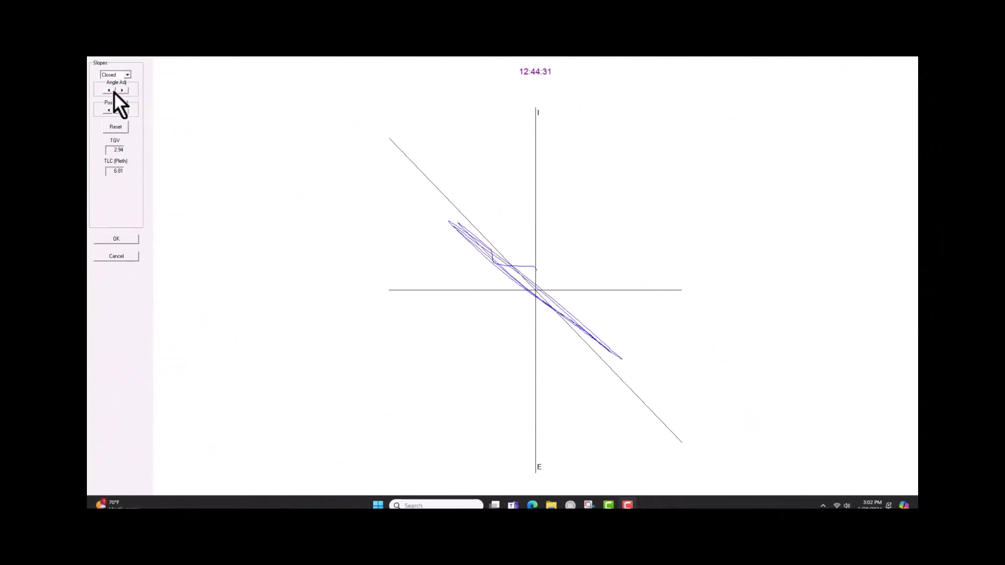
- Adjust the angle of the 12:44:31 closed slope line to match the tilt of the loops, to a TGV of about 3.81
click(110, 92)
click(110, 91)
click(110, 91)
click(110, 92)
click(110, 92)
click(110, 92)
click(110, 93)
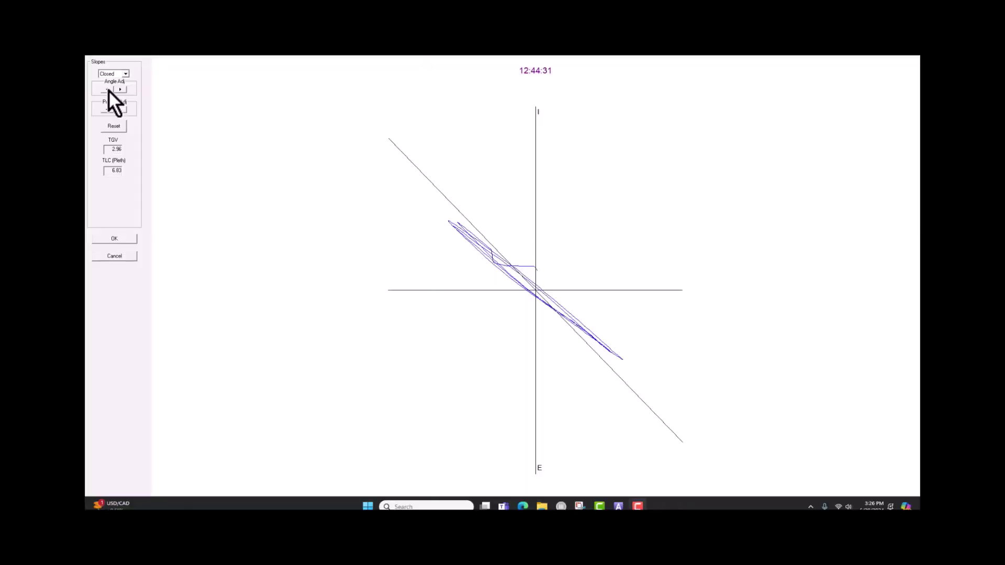
click(108, 90)
click(109, 90)
click(109, 90)
click(108, 90)
click(108, 90)
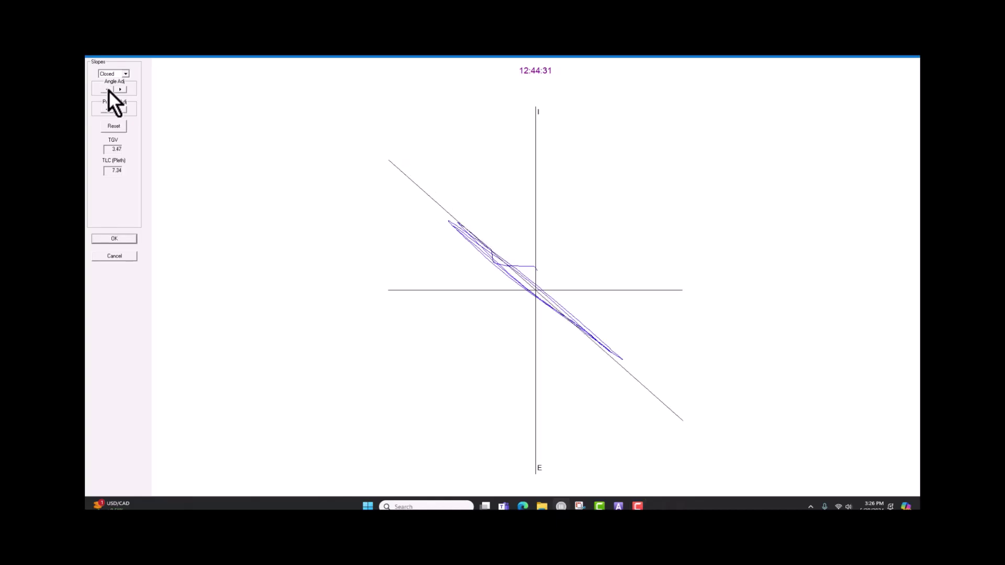
click(109, 90)
click(109, 90)
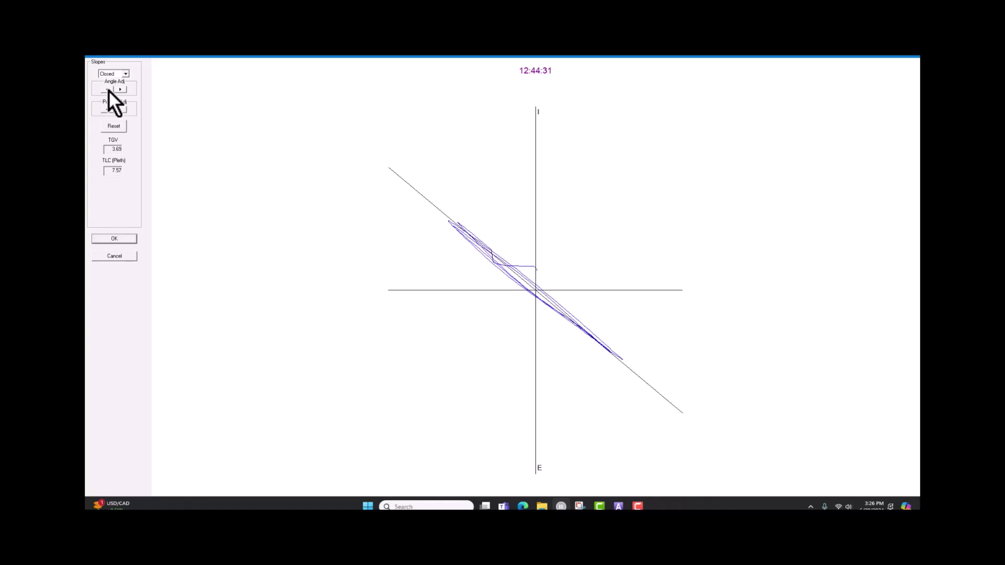
click(109, 90)
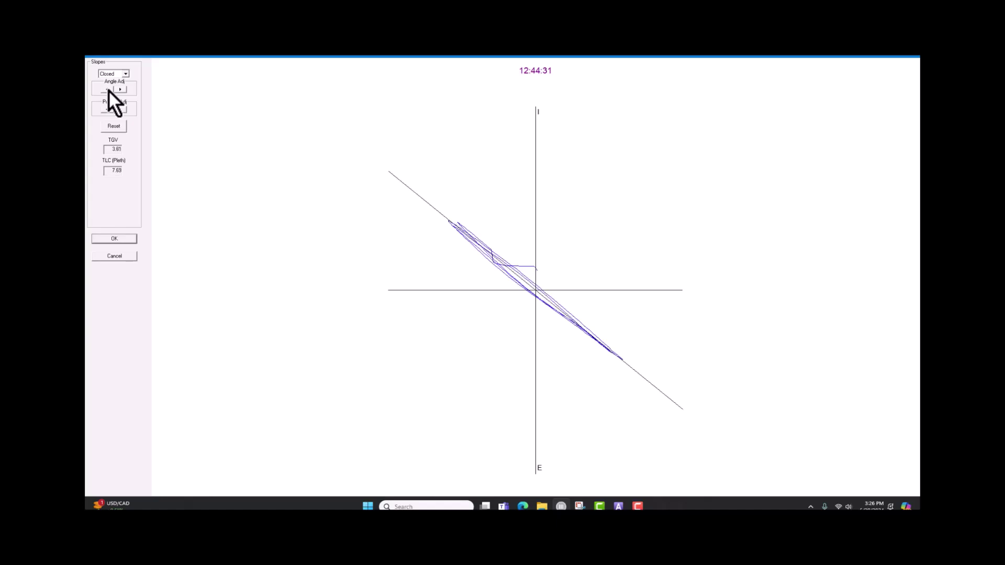
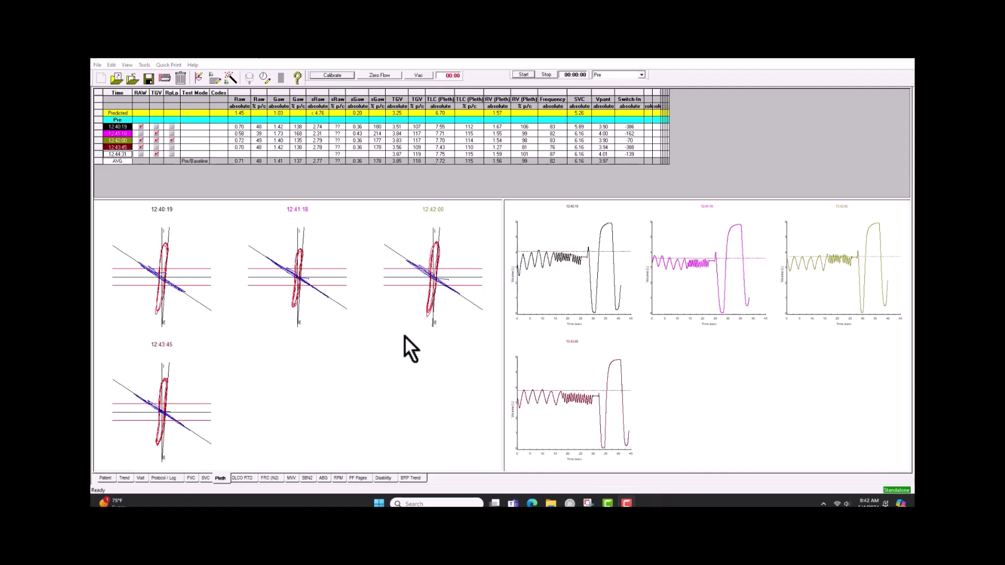
- Open the 12:42:00 trial's open-shutter loop in an enlarged full-screen view
double_click(434, 276)
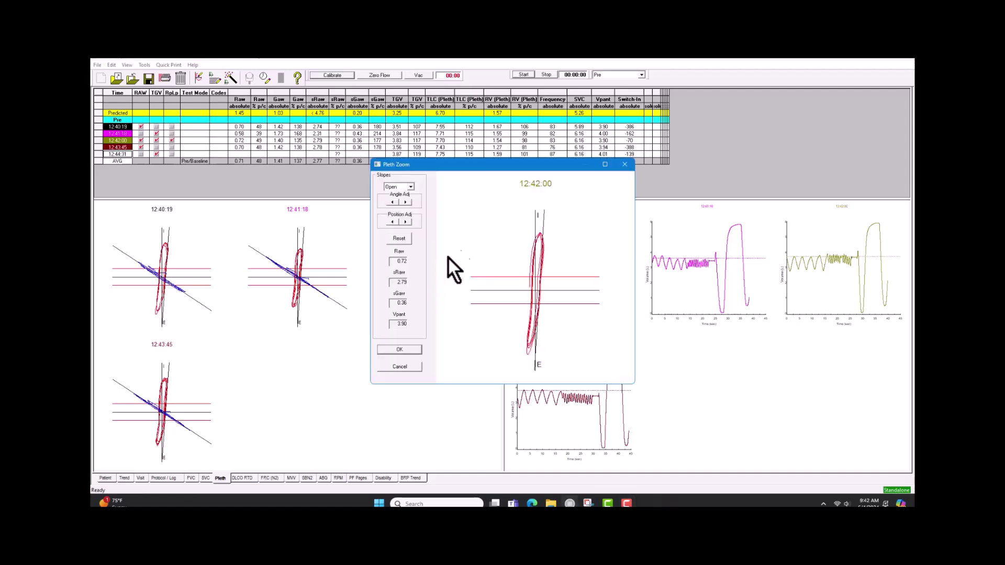
click(605, 164)
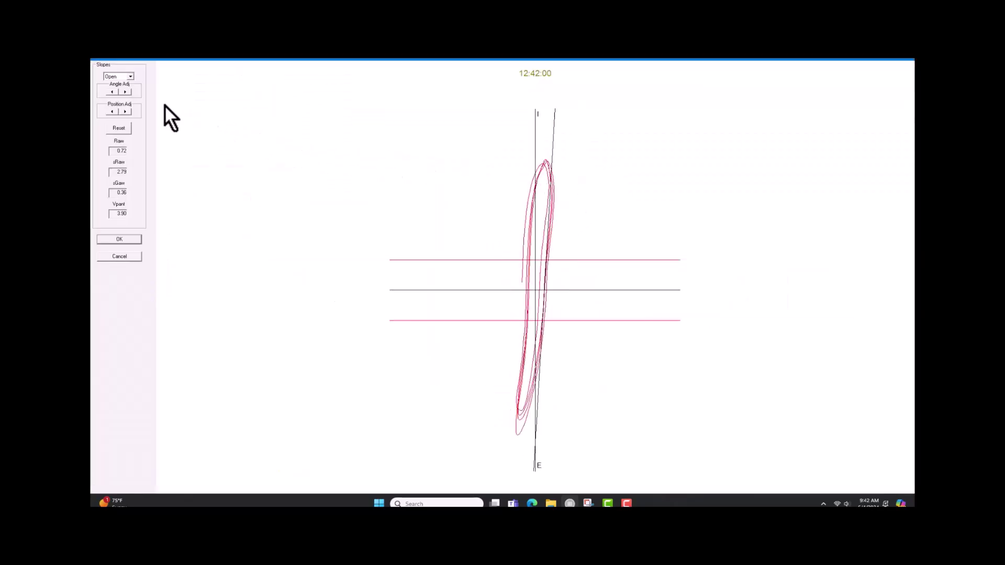
- Try different angles in both directions for the 12:42:00 open slope line, and reset the line
click(127, 92)
click(127, 94)
click(127, 93)
click(127, 93)
click(126, 93)
click(126, 93)
click(126, 92)
click(127, 92)
click(115, 93)
click(116, 93)
click(115, 92)
click(115, 94)
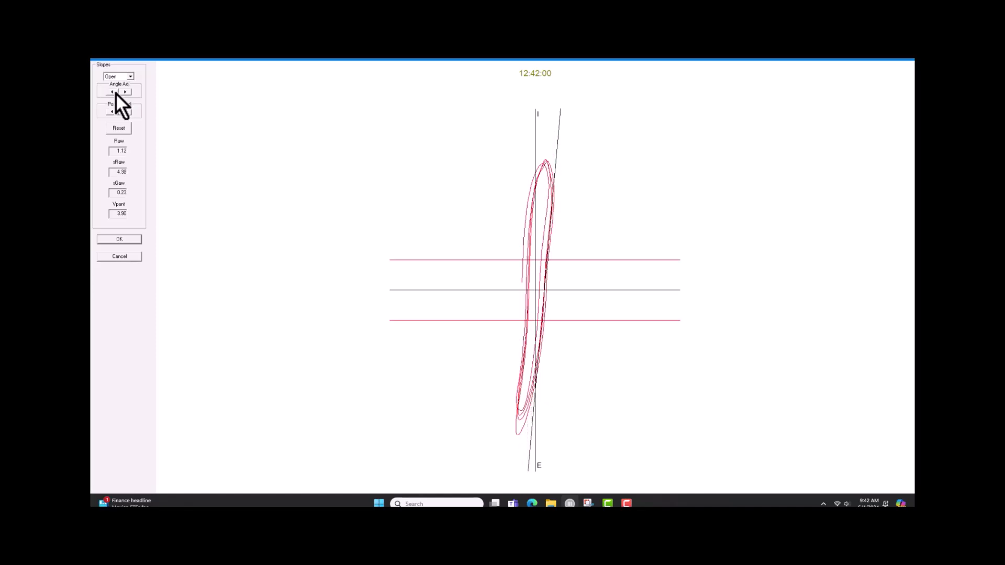
click(121, 128)
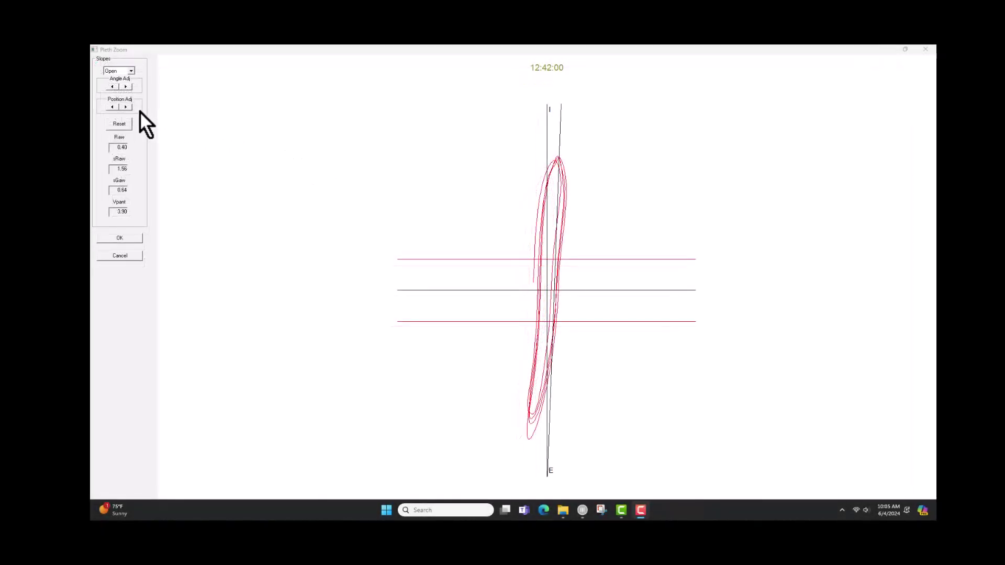
- Shift the 12:42:00 open slope line slightly rightward along the loop, keeping its angle
click(125, 107)
click(124, 108)
click(125, 107)
click(126, 108)
click(125, 108)
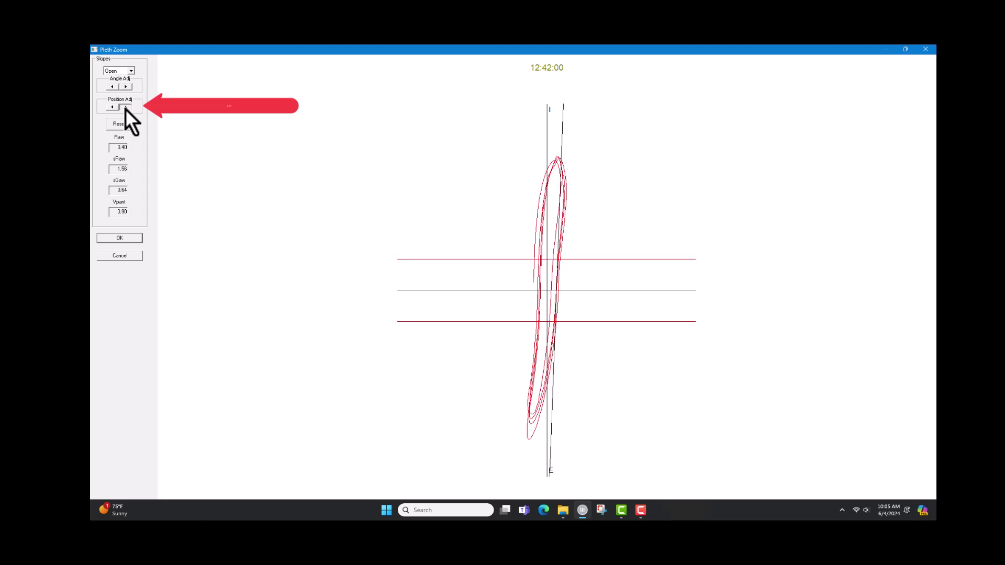
click(125, 108)
click(124, 108)
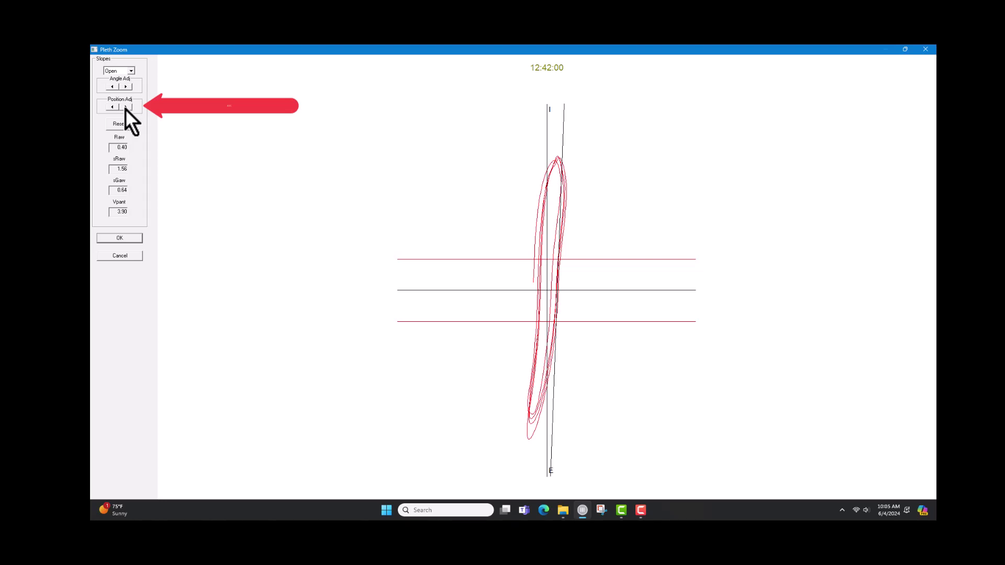
click(125, 107)
click(125, 108)
click(125, 108)
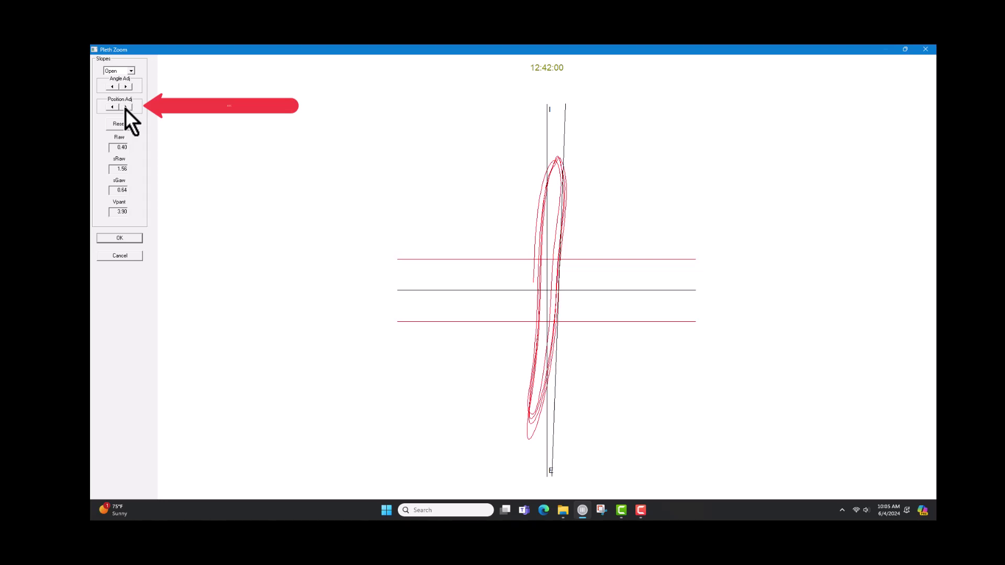